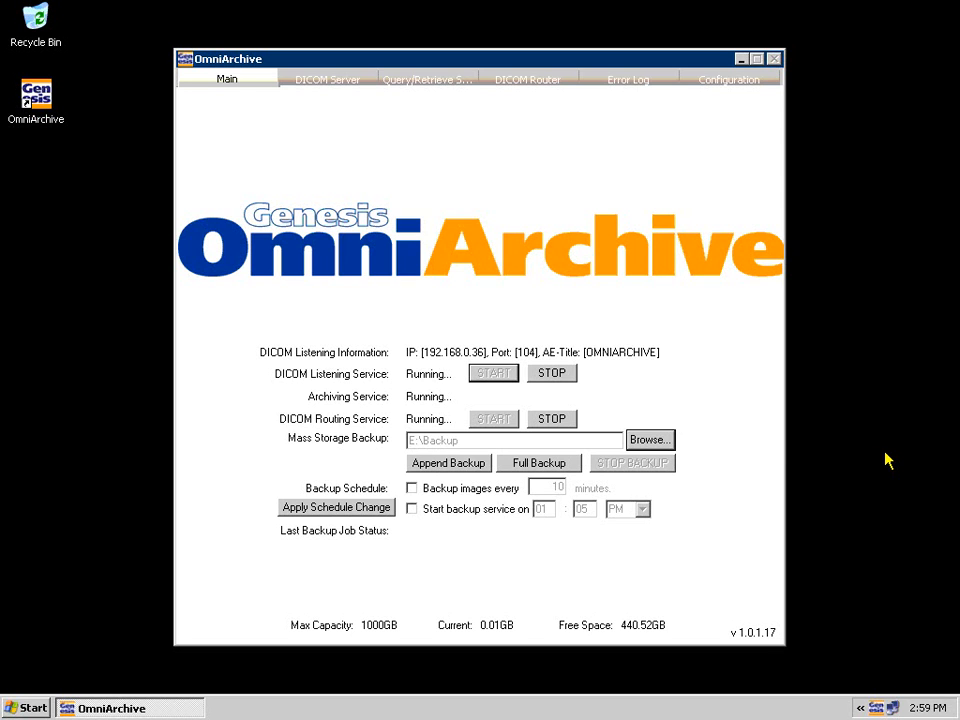
- Set the mass storage backup path to the System (C:) drive
{"action": "left_click", "coordinate": [646, 441]}
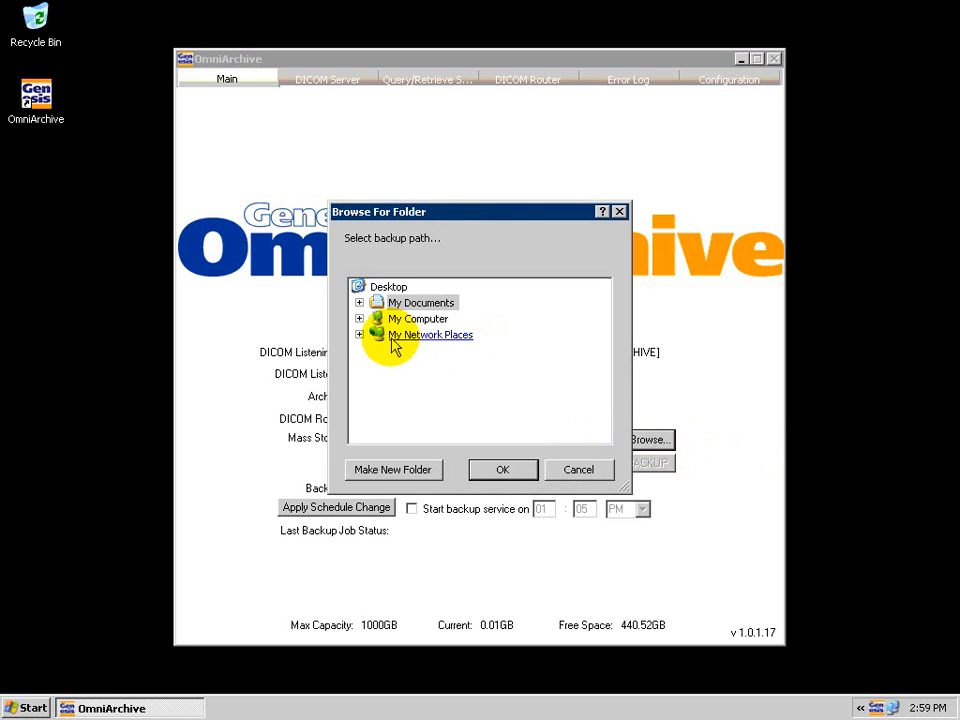
{"action": "double_click", "coordinate": [384, 320]}
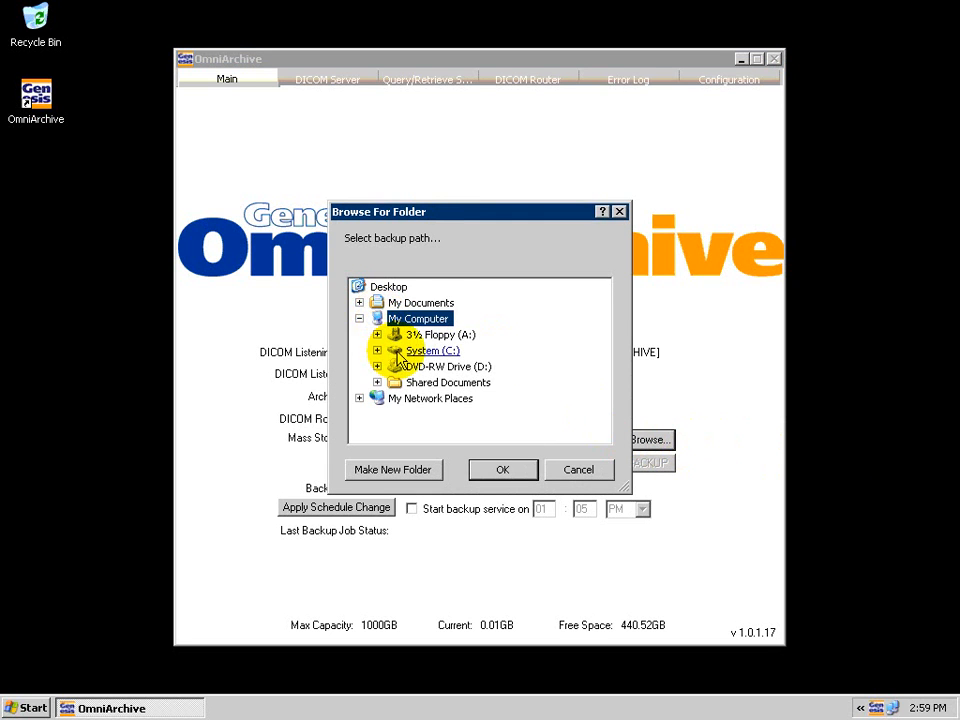
{"action": "double_click", "coordinate": [388, 348]}
{"action": "left_click", "coordinate": [498, 468]}
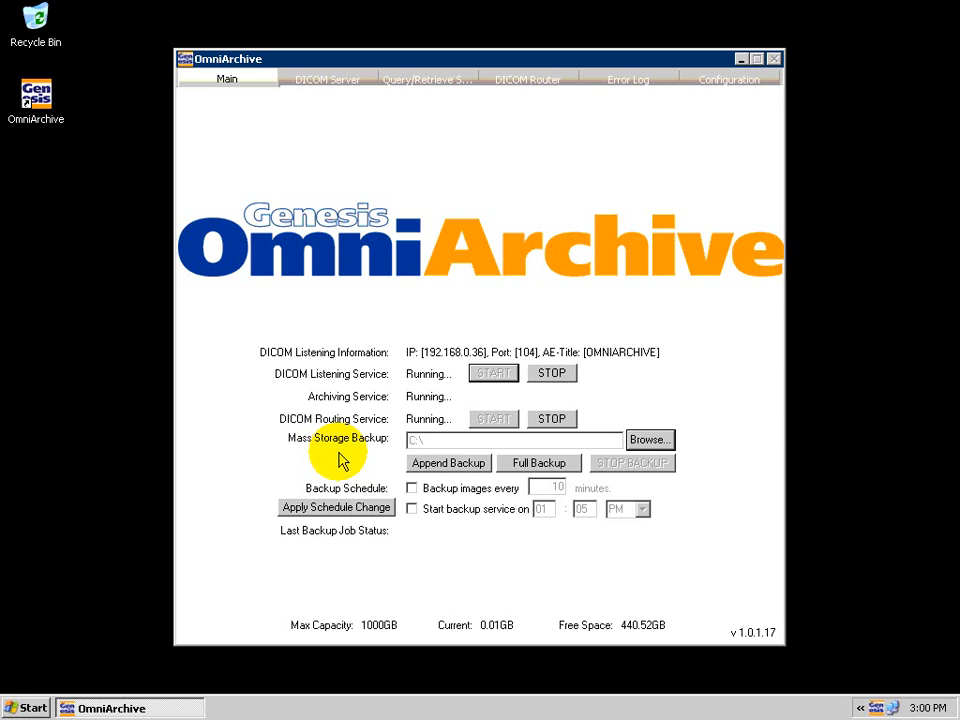
- Schedule image backups every 30 minutes and apply the schedule change
{"action": "left_click", "coordinate": [411, 488]}
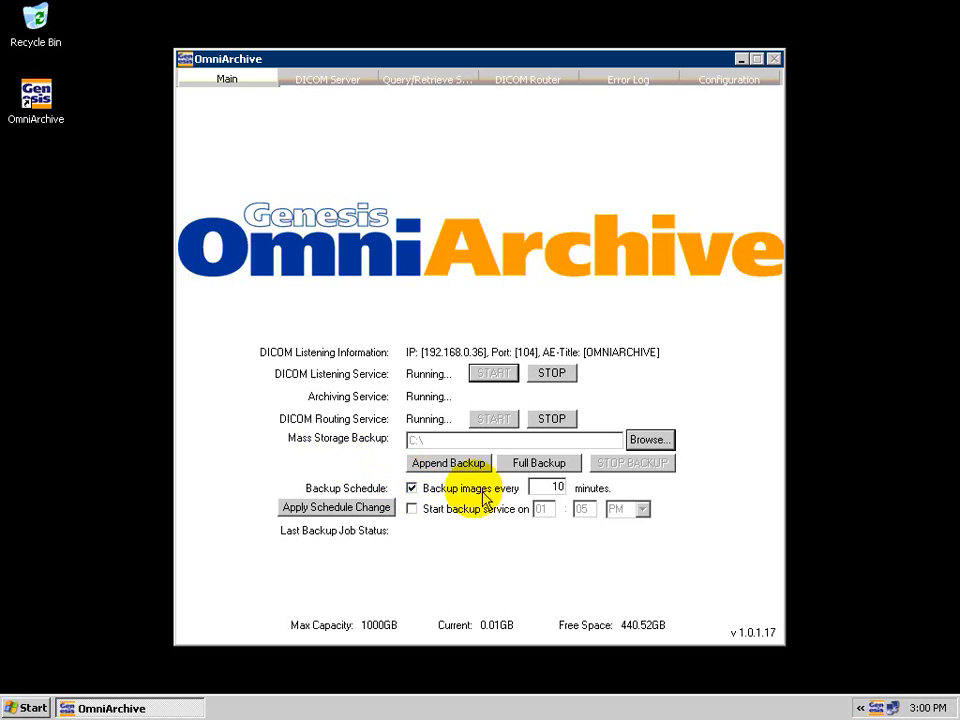
{"action": "left_click", "coordinate": [541, 487]}
{"action": "left_click_drag", "start_coordinate": [587, 494], "coordinate": [623, 501]}
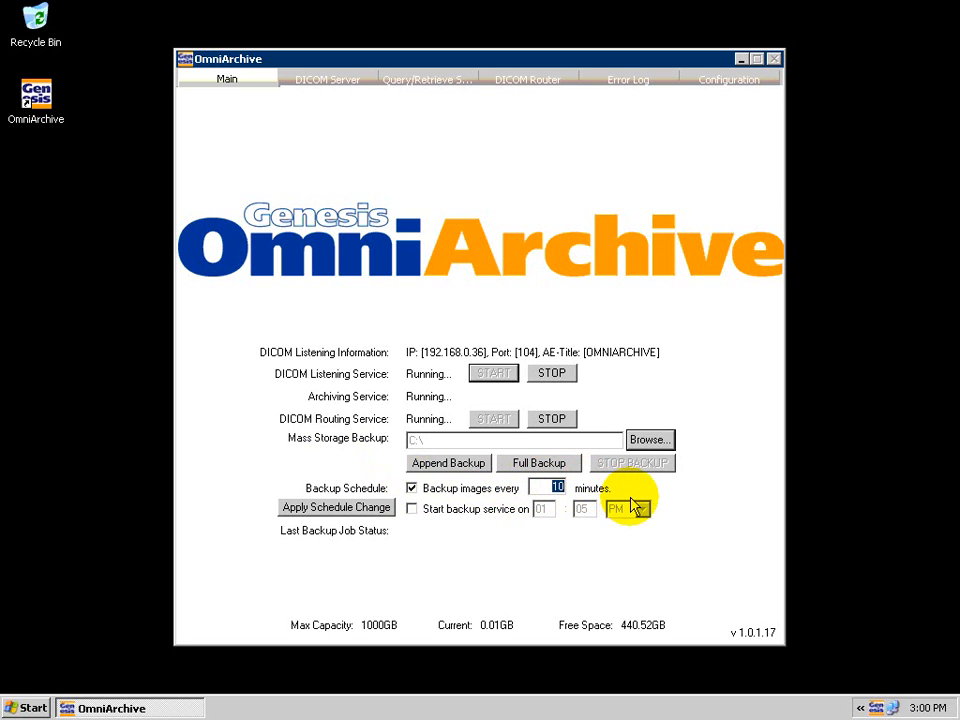
{"action": "type", "text": "30"}
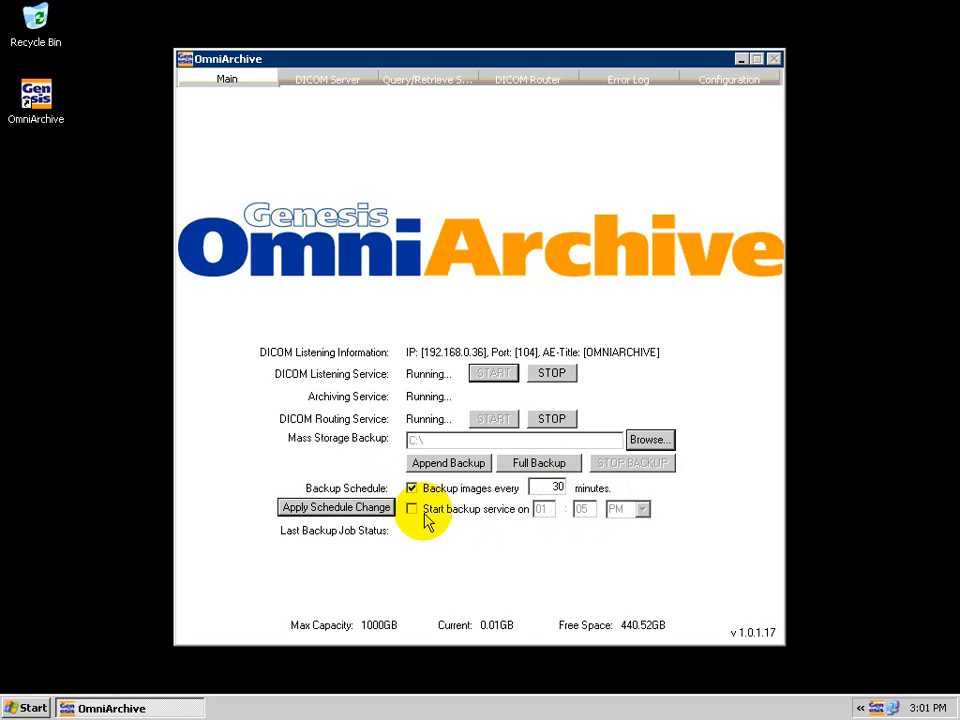
{"action": "left_click", "coordinate": [366, 513]}
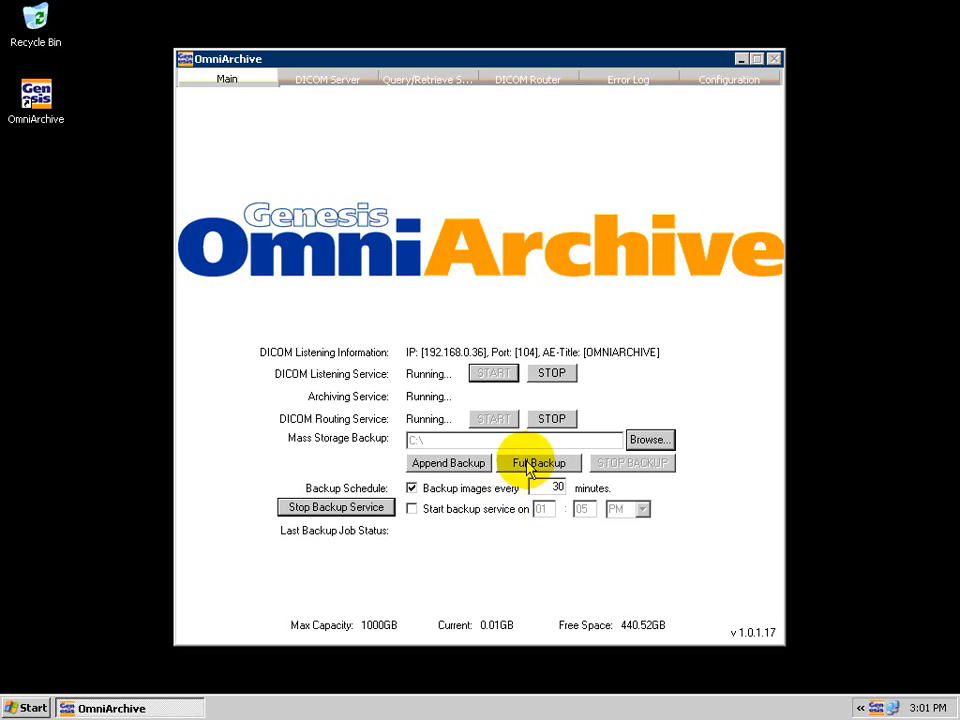
- Review the DICOM server, query/retrieve and DICOM router activity logs and the error log with its save option
{"action": "left_click", "coordinate": [330, 84]}
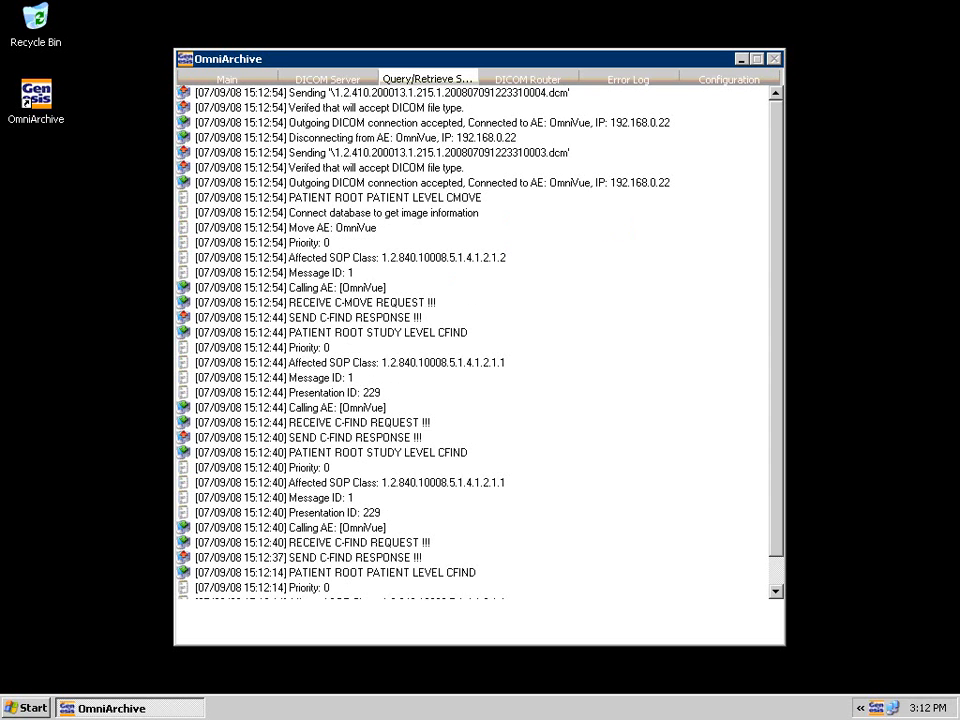
{"action": "left_click", "coordinate": [530, 80]}
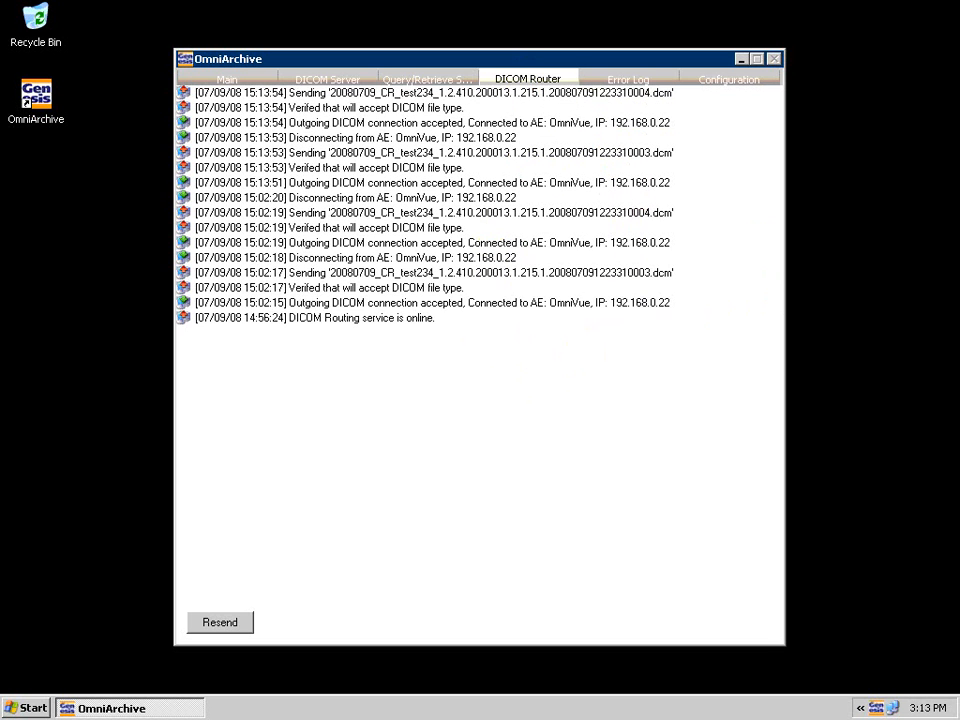
{"action": "left_click", "coordinate": [632, 95]}
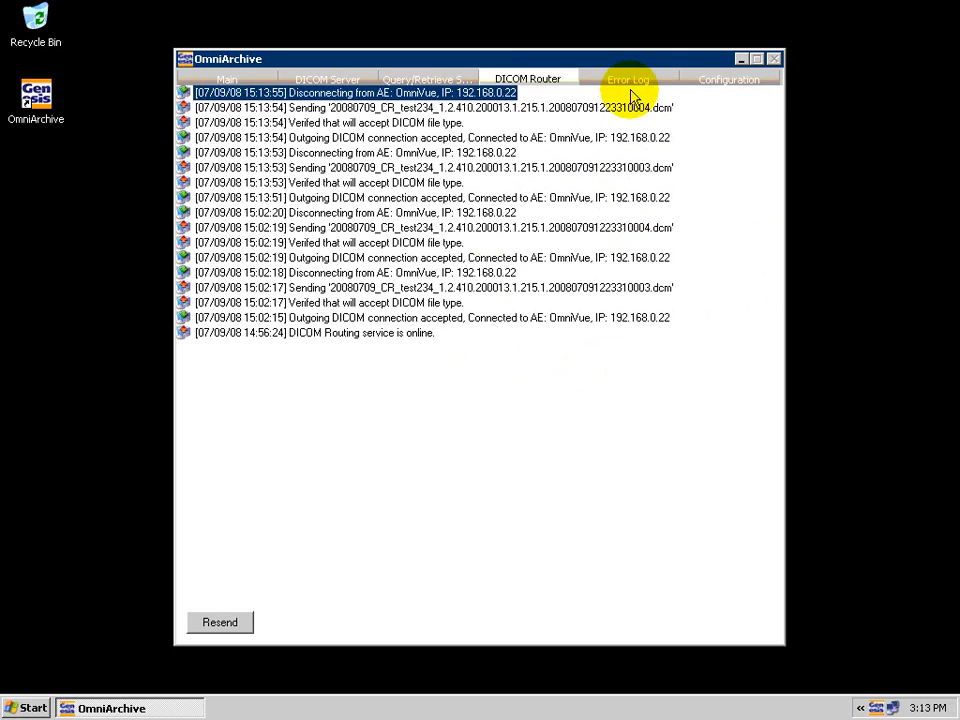
{"action": "left_click", "coordinate": [630, 80]}
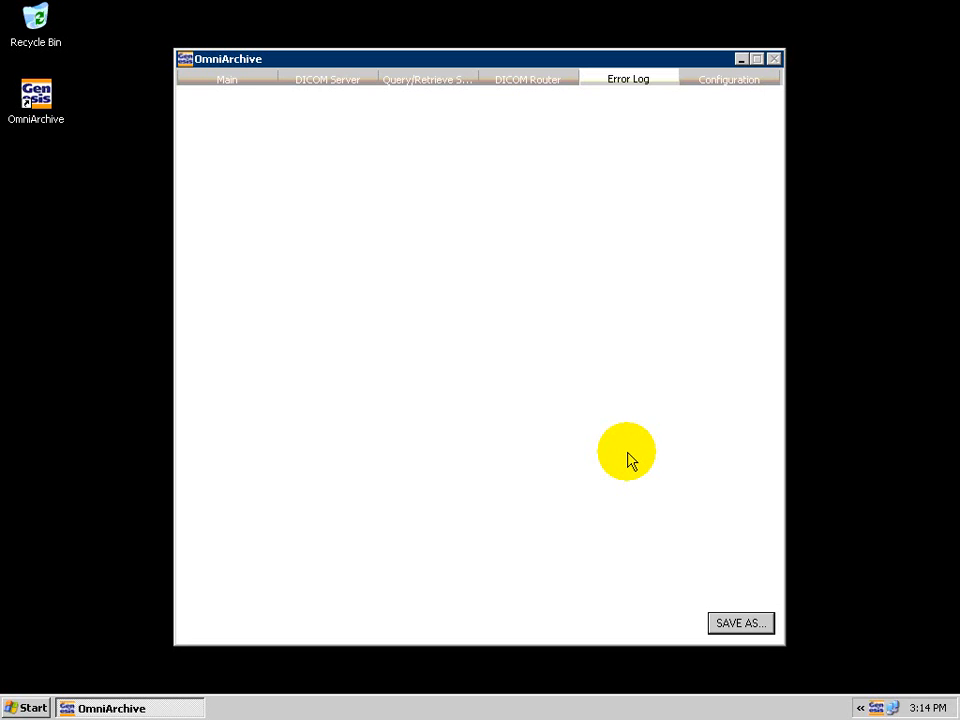
{"action": "left_click", "coordinate": [739, 626]}
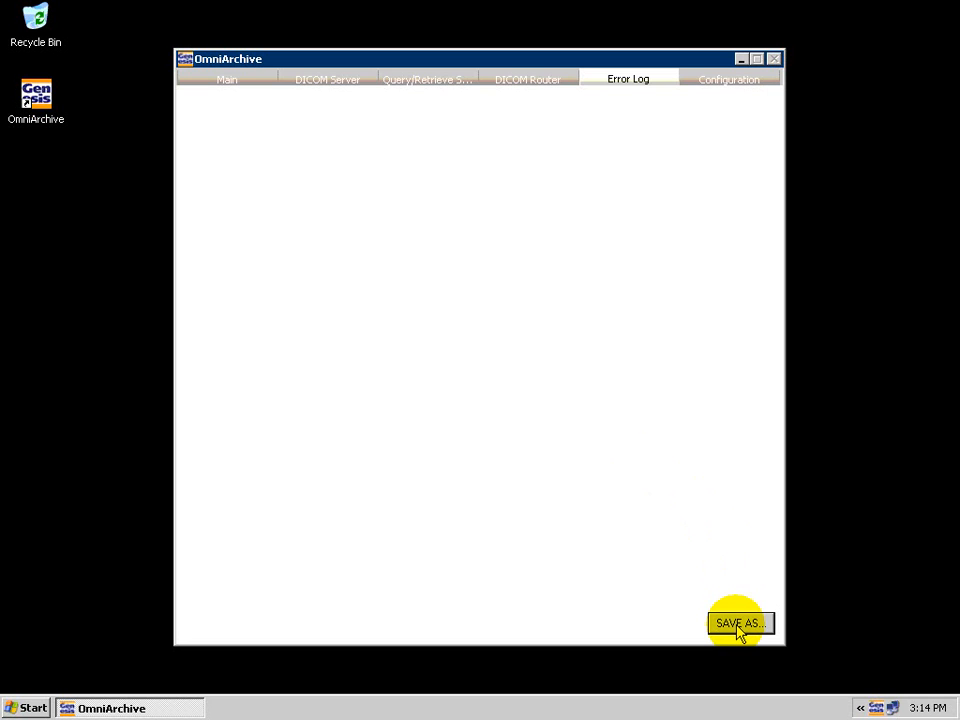
- Open the configuration settings and unlock them for modification
{"action": "left_click", "coordinate": [724, 86]}
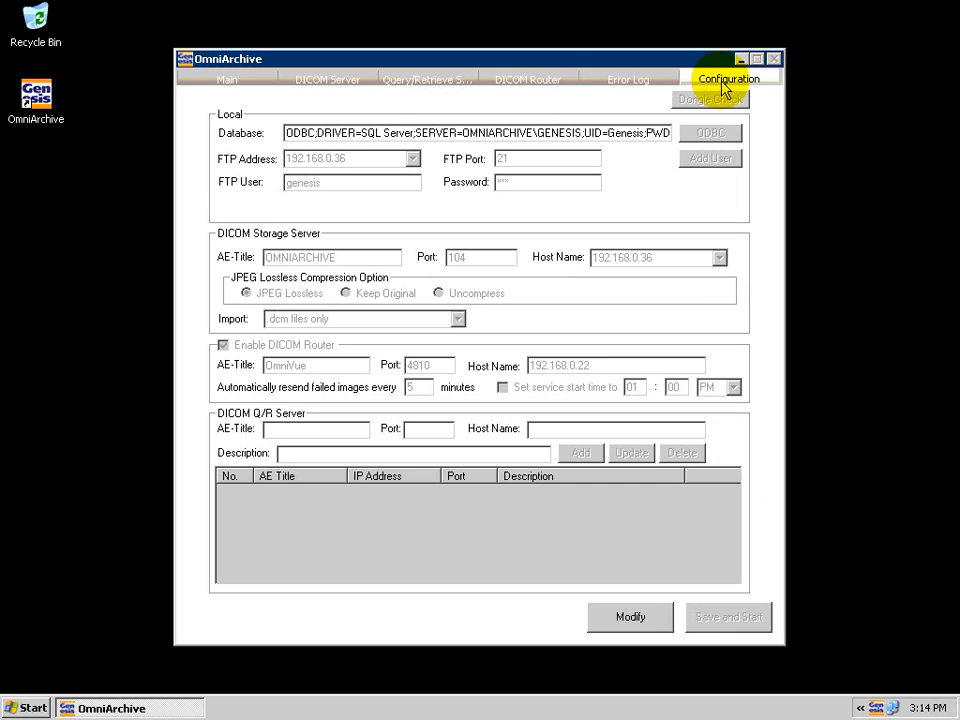
{"action": "left_click", "coordinate": [302, 133]}
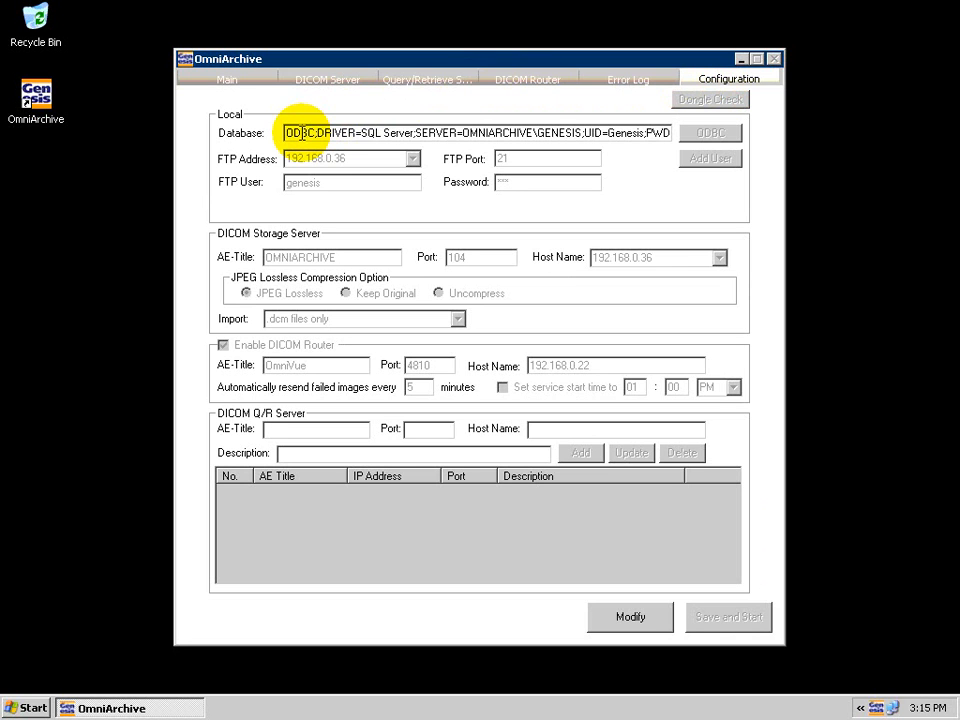
{"action": "left_click", "coordinate": [650, 620]}
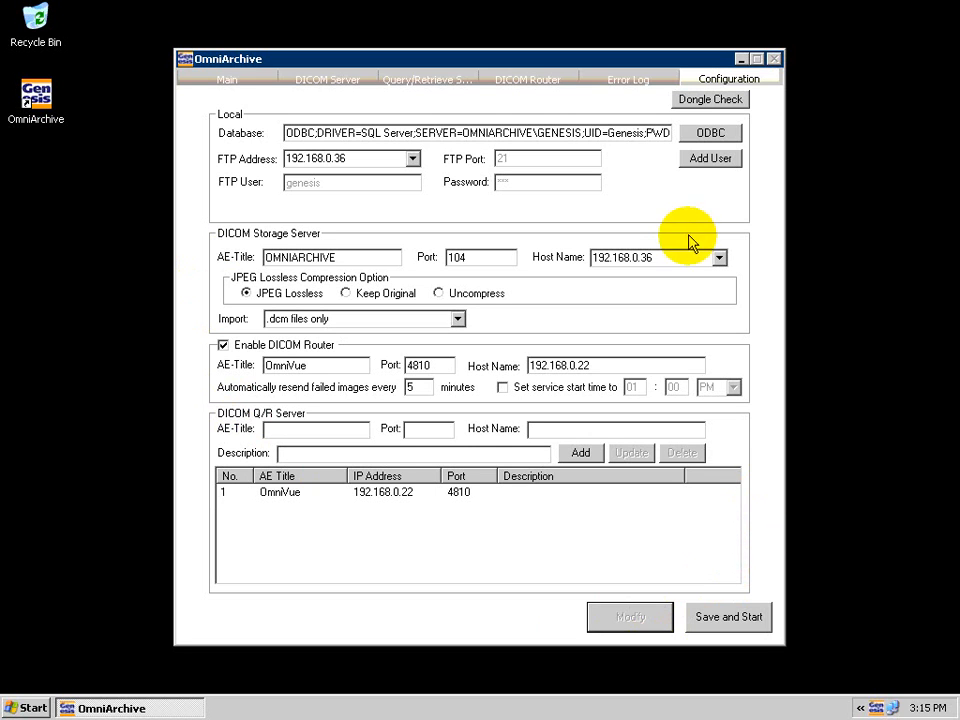
- Examine the user management dialog and the privilege levels available for a new user, closing it without adding anyone
{"action": "left_click", "coordinate": [701, 163]}
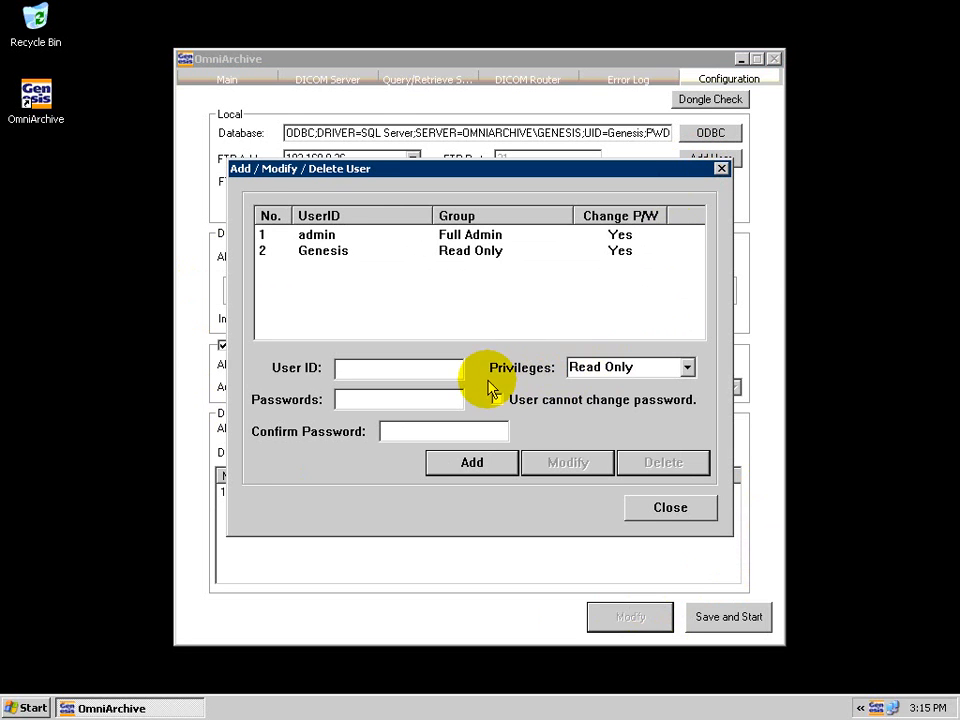
{"action": "left_click", "coordinate": [688, 368]}
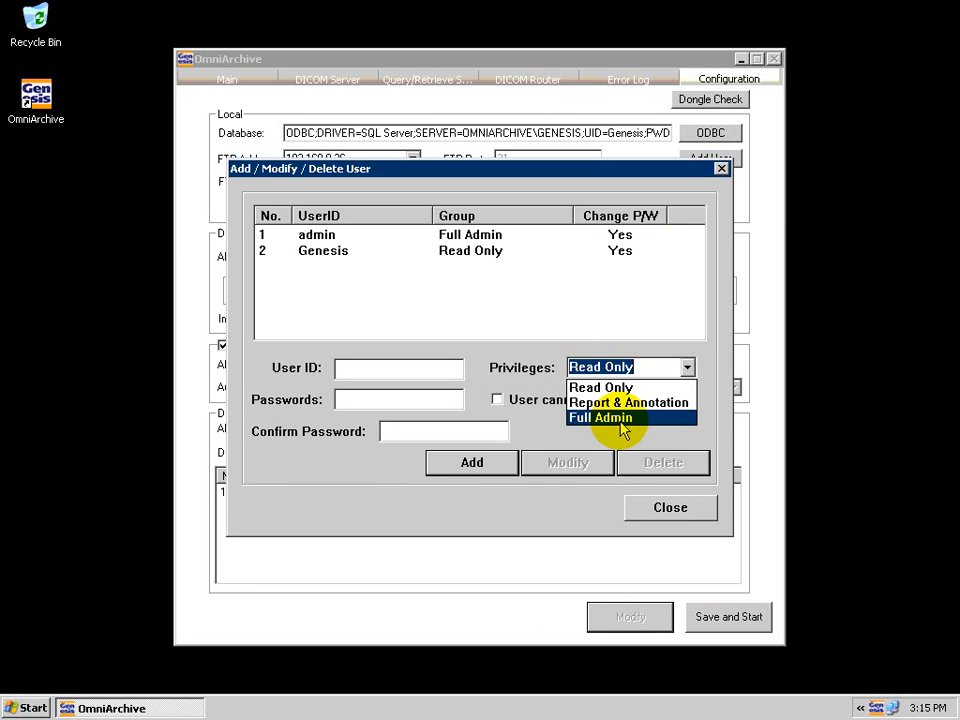
{"action": "left_click", "coordinate": [667, 508]}
{"action": "left_click", "coordinate": [659, 508]}
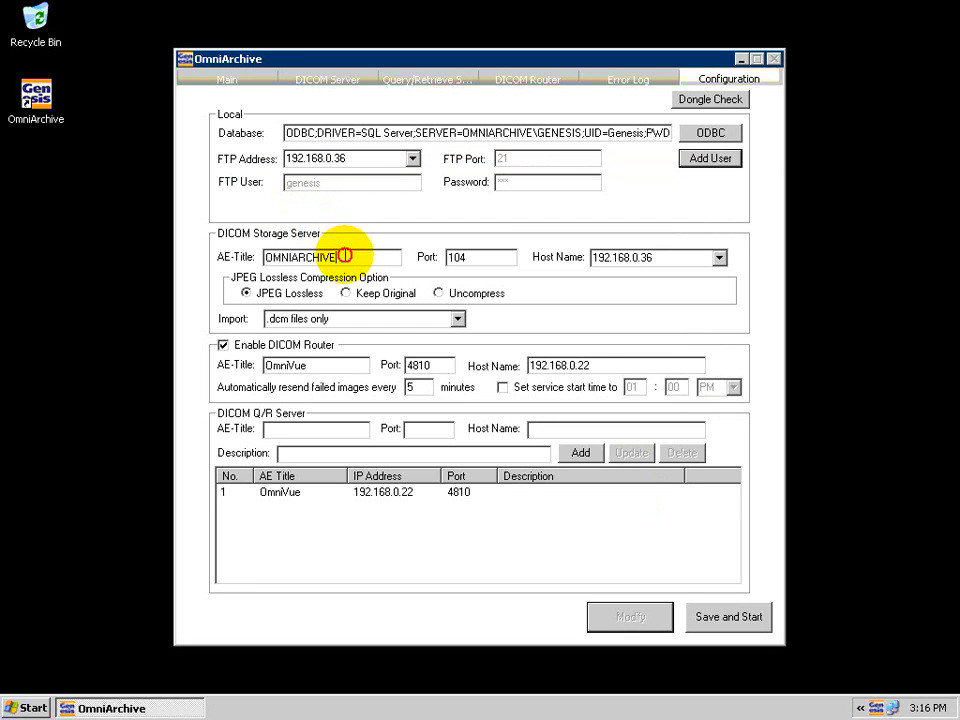
- Examine the DICOM Storage Server's port and import file options without changing them
{"action": "left_click", "coordinate": [486, 258]}
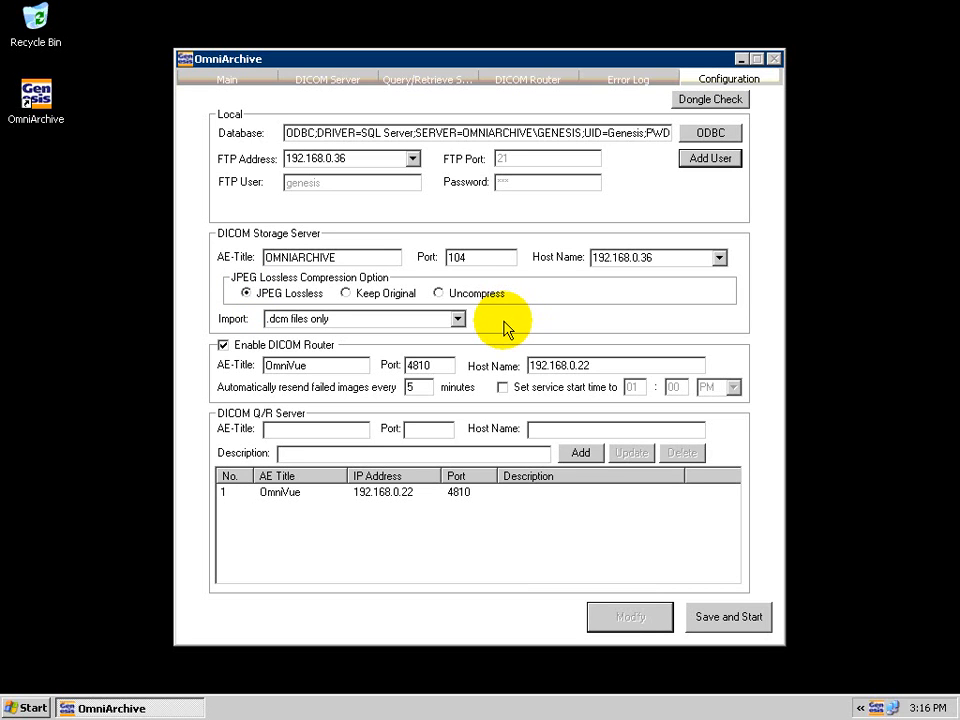
{"action": "left_click", "coordinate": [457, 318]}
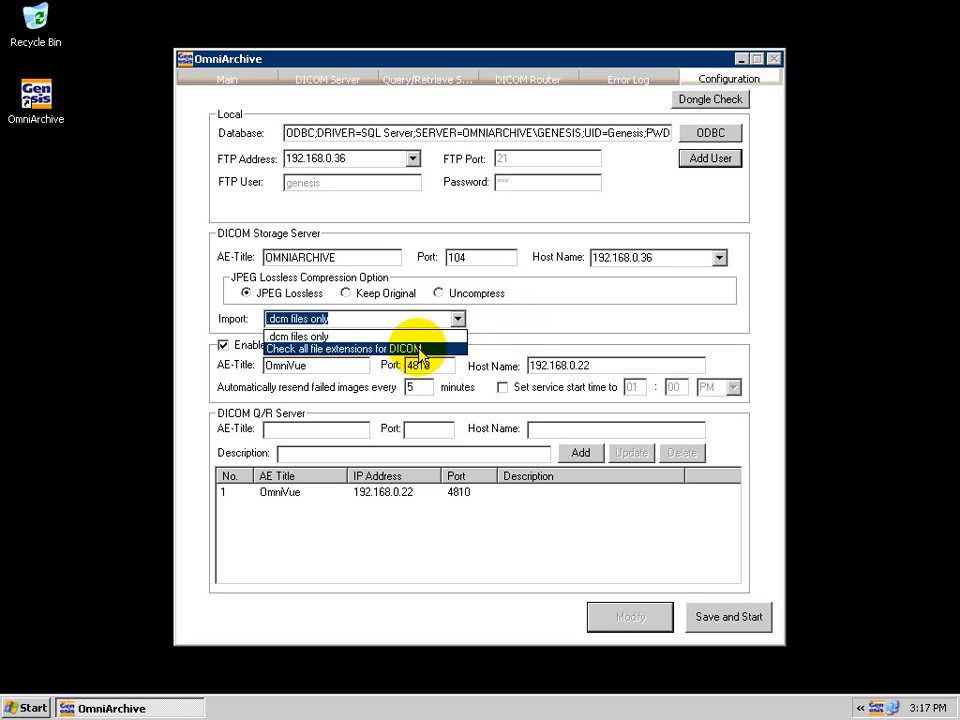
{"action": "left_click", "coordinate": [532, 333]}
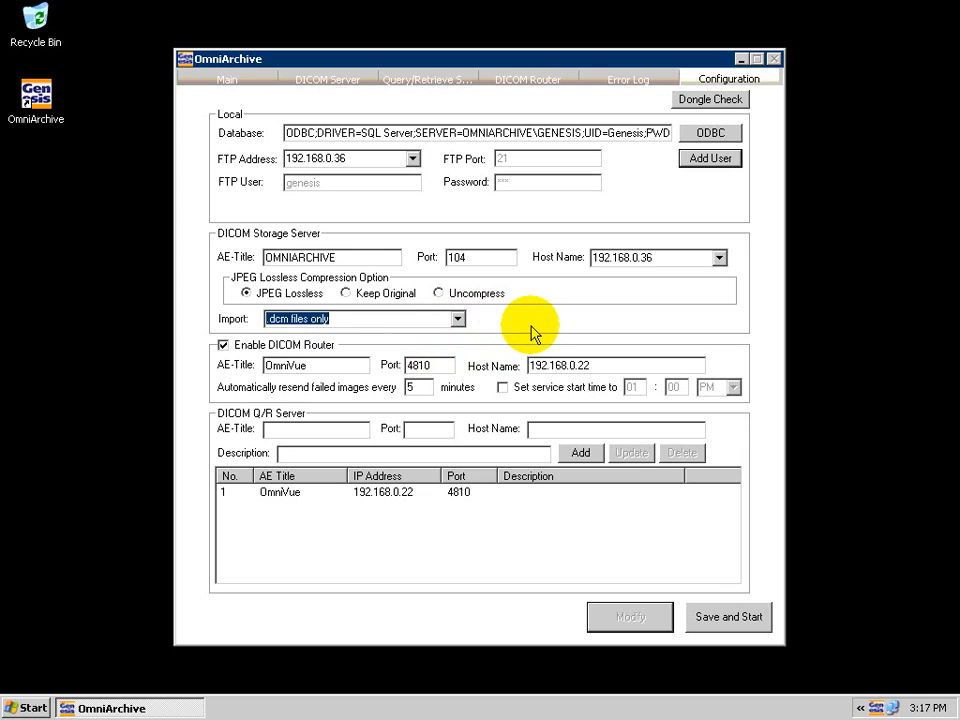
- Switch the DICOM Router off and on again, and enable its service start time of 01:00 PM
{"action": "left_click", "coordinate": [223, 348]}
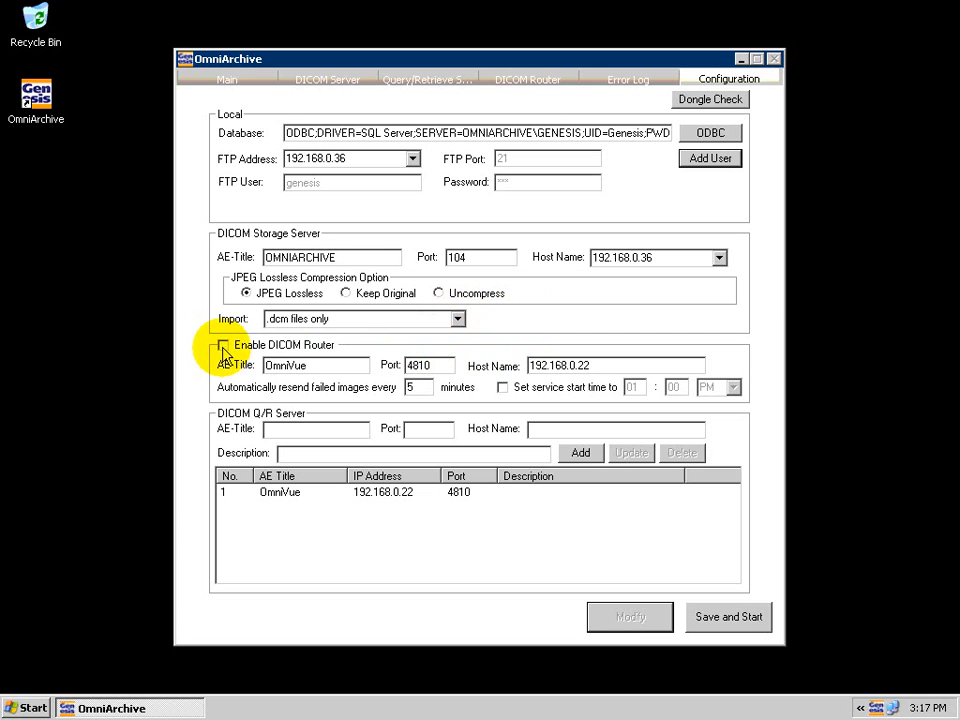
{"action": "left_click", "coordinate": [223, 346]}
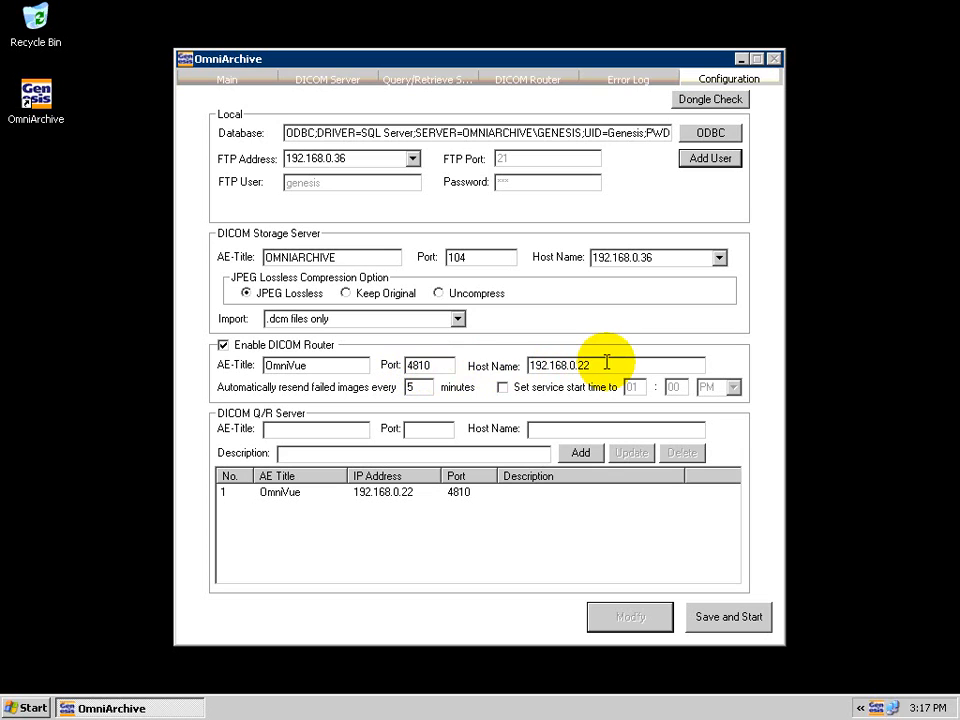
{"action": "double_click", "coordinate": [432, 366]}
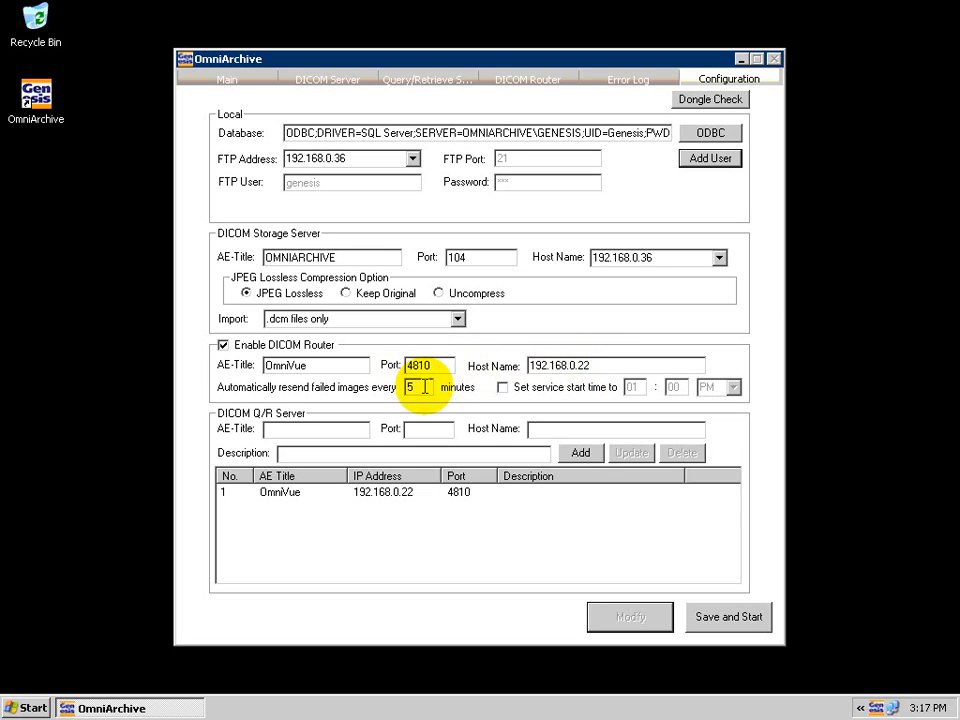
{"action": "left_click", "coordinate": [424, 387]}
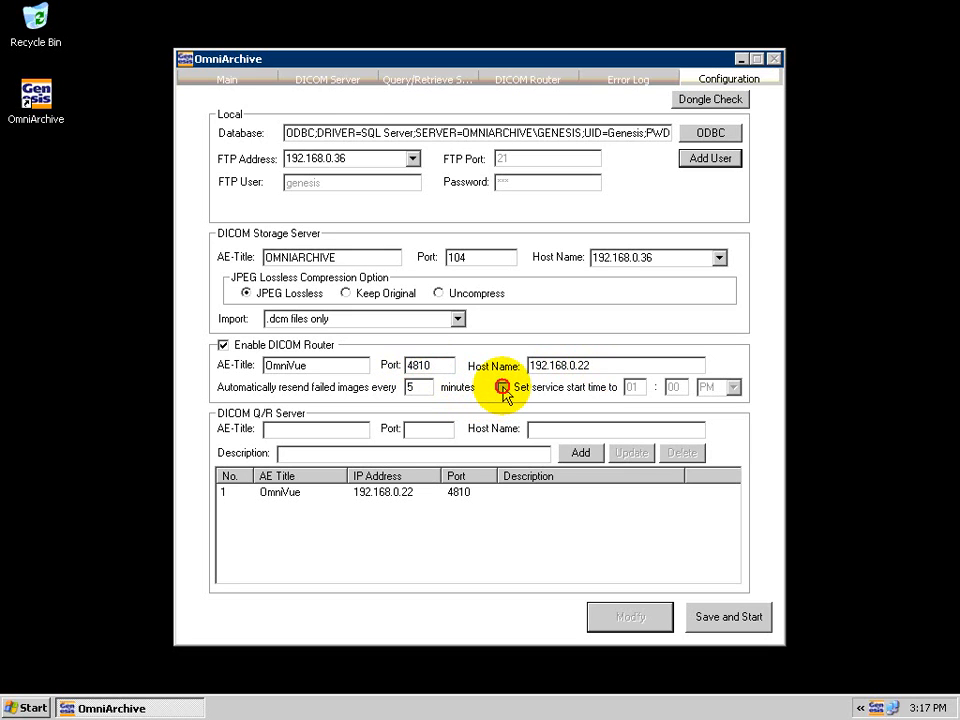
{"action": "left_click", "coordinate": [503, 387]}
{"action": "left_click", "coordinate": [632, 387]}
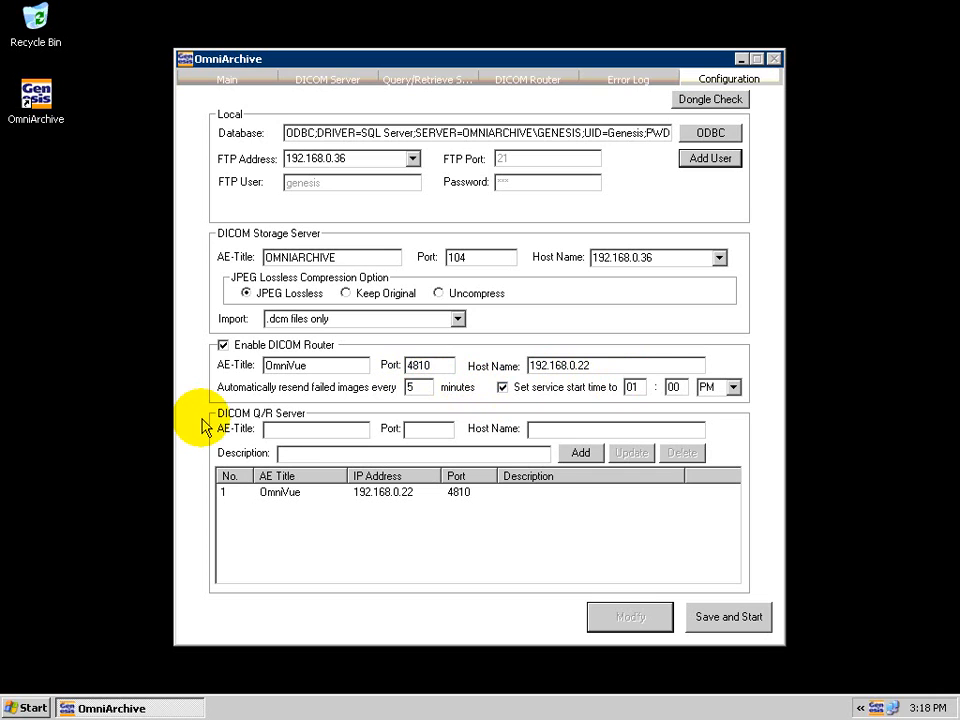
- Check the empty DICOM Q/R Server fields, save and start the configuration, and return to the main service overview
{"action": "left_click", "coordinate": [285, 428]}
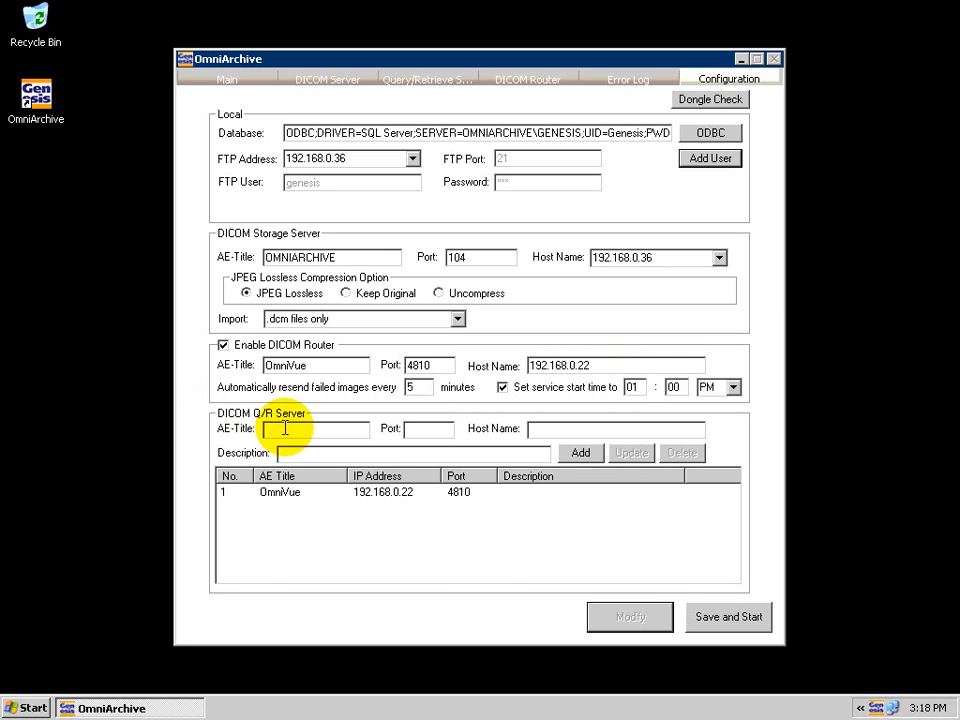
{"action": "left_click", "coordinate": [407, 428]}
{"action": "left_click", "coordinate": [538, 428]}
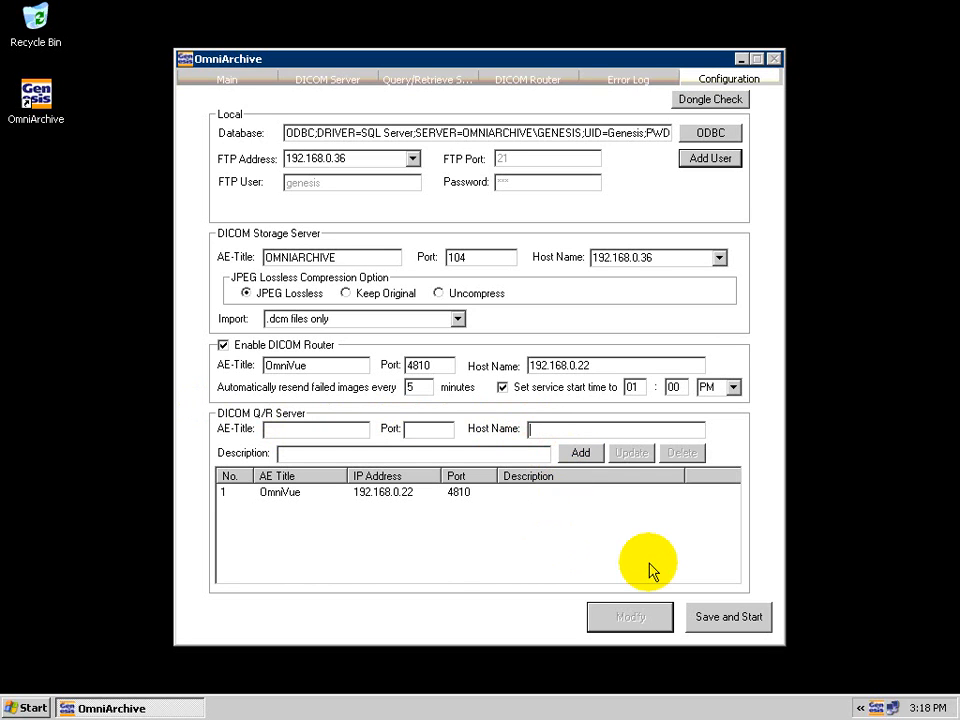
{"action": "left_click", "coordinate": [720, 624]}
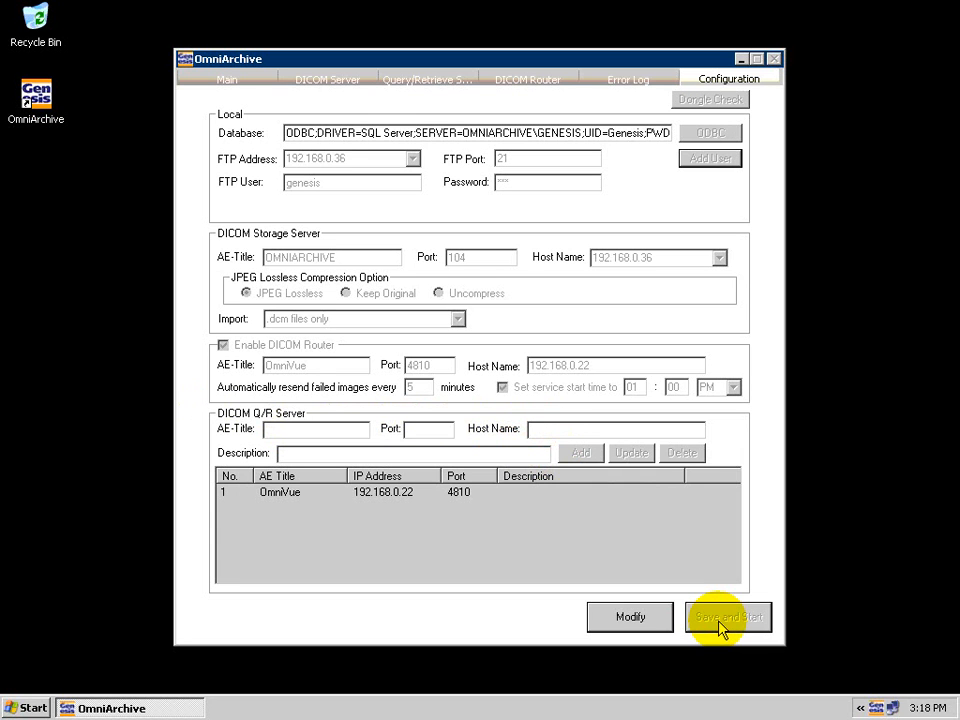
{"action": "left_click", "coordinate": [250, 81]}
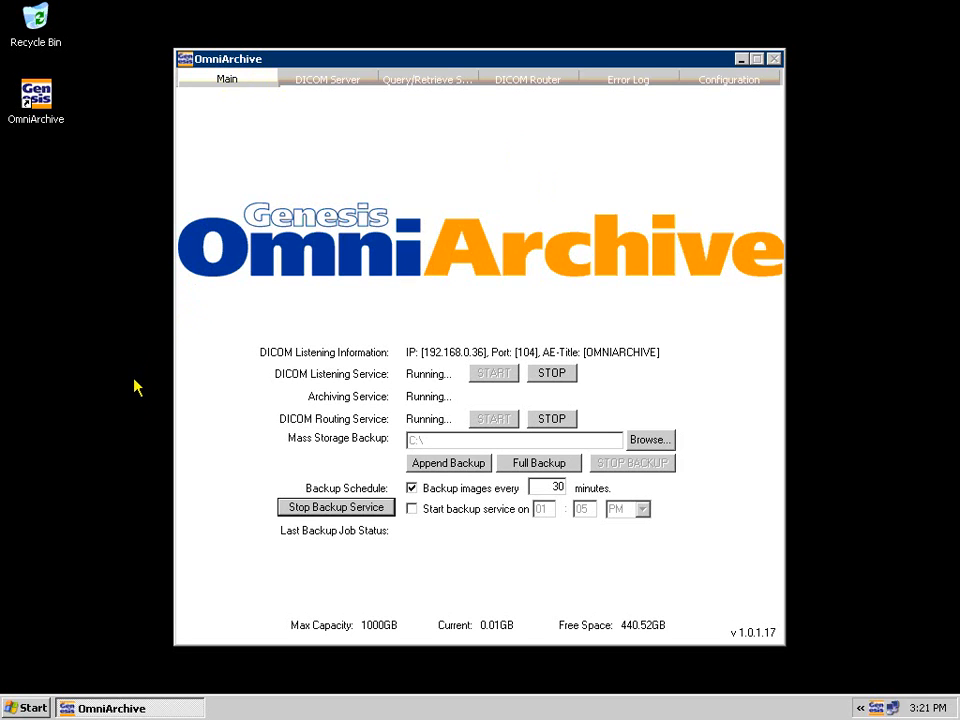
- Browse the MSPPW_SV (D:) disc in Windows Explorer and copy all of its files and folders
{"action": "left_click", "coordinate": [33, 707]}
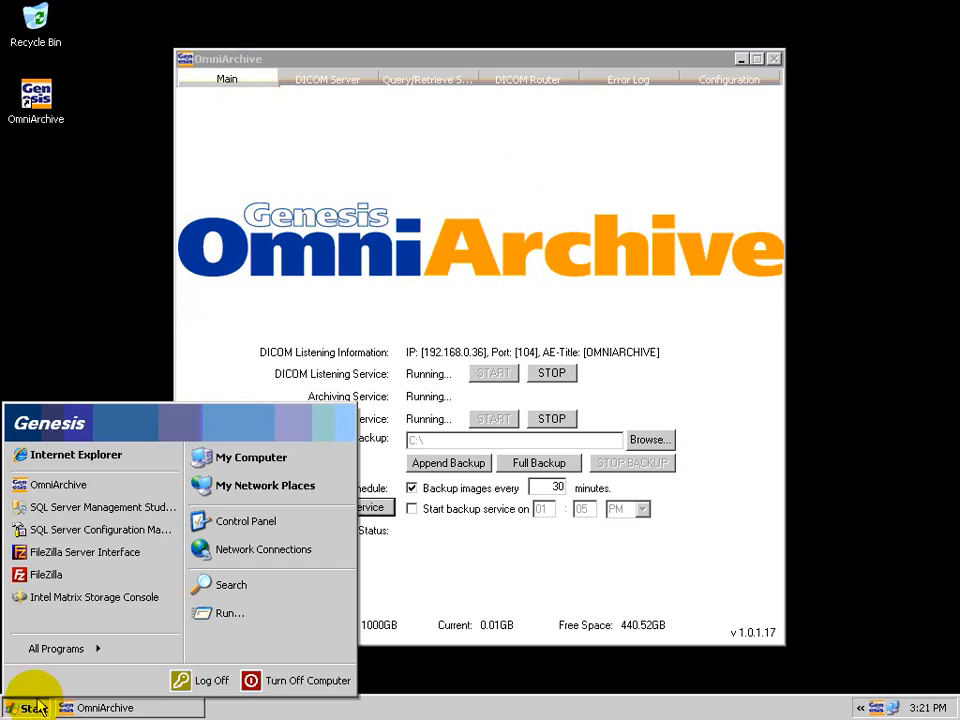
{"action": "left_click", "coordinate": [230, 457]}
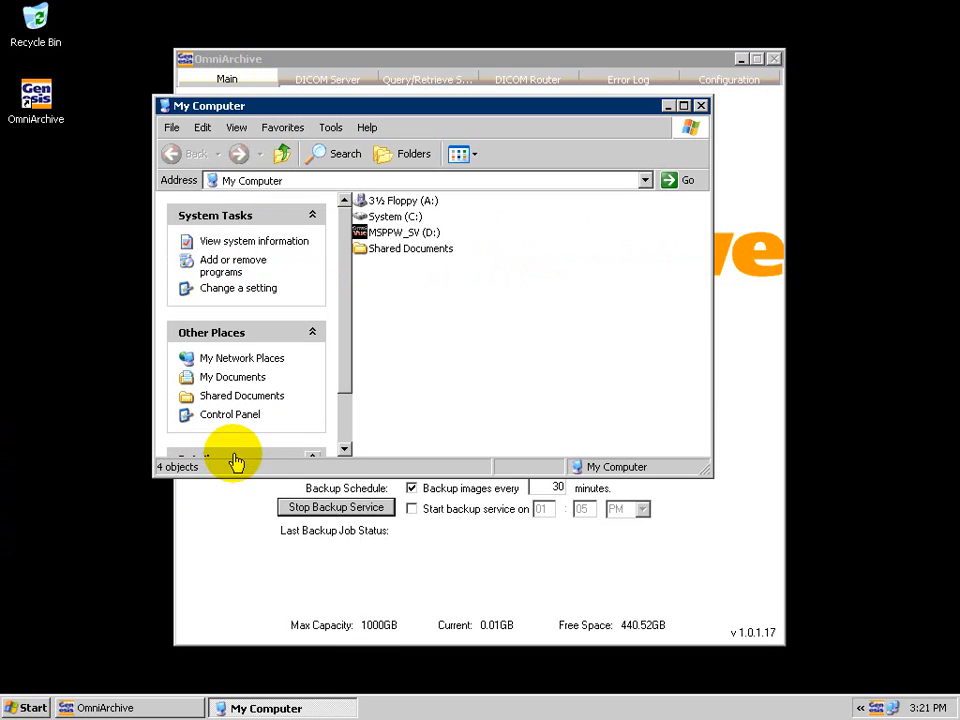
{"action": "right_click", "coordinate": [399, 238]}
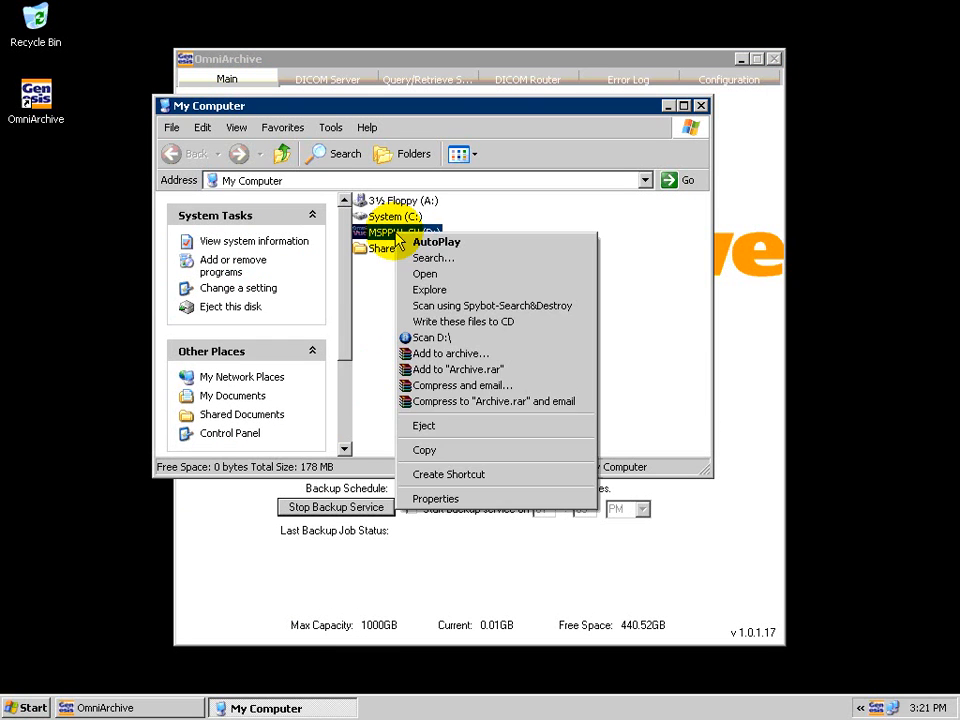
{"action": "left_click", "coordinate": [444, 289]}
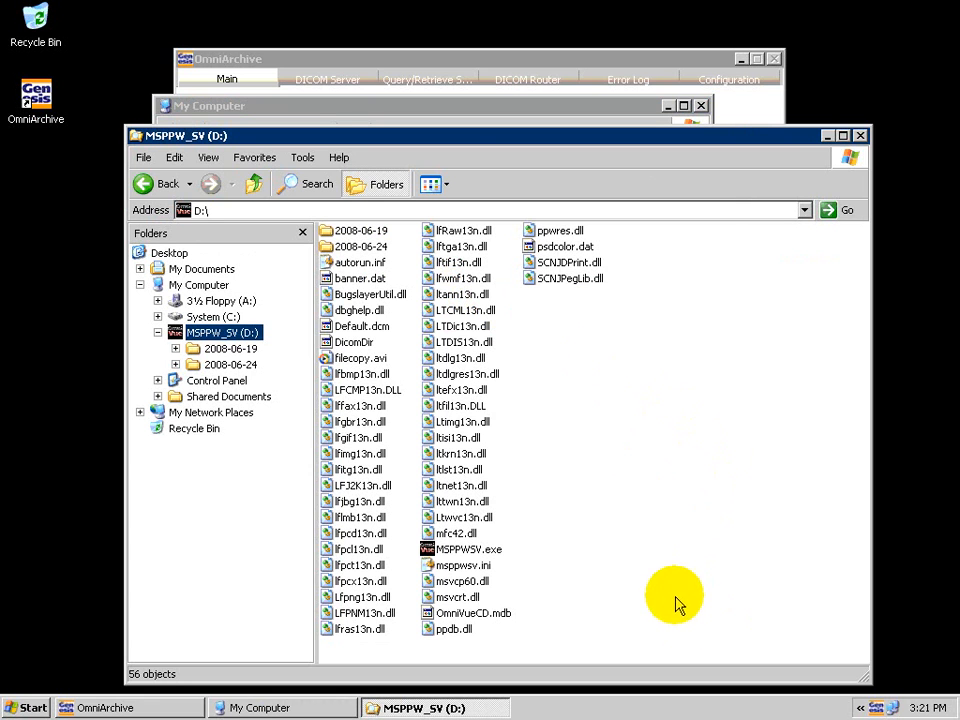
{"action": "left_click_drag", "start_coordinate": [701, 652], "coordinate": [334, 244]}
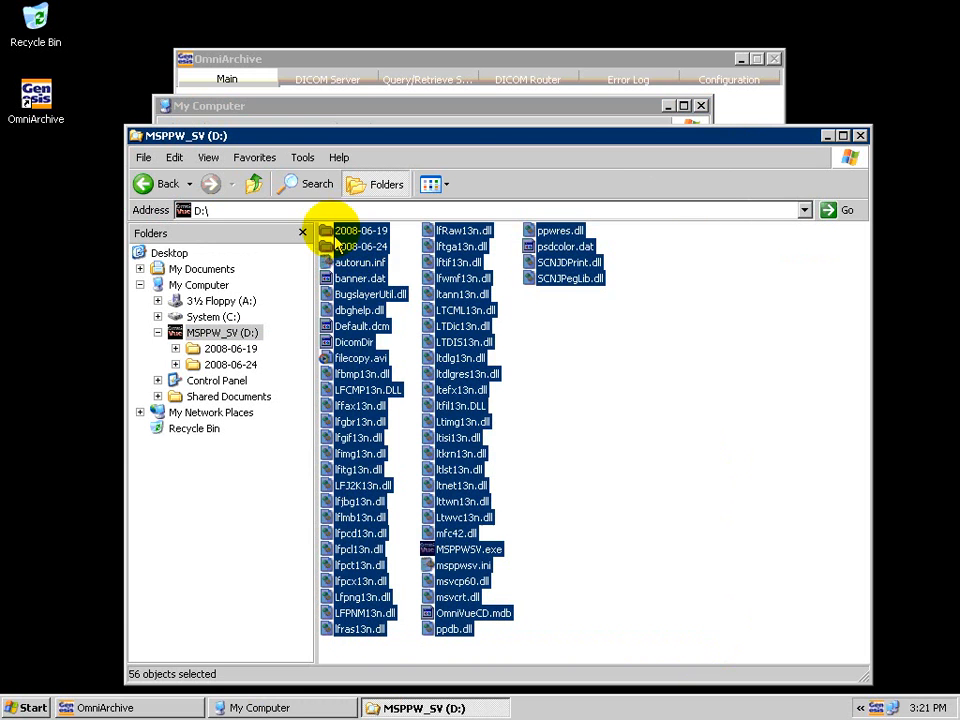
{"action": "right_click", "coordinate": [336, 244]}
{"action": "left_click", "coordinate": [404, 449]}
- Paste the copied disc contents into C:\Program Files\Genesis Digital Imaging\OmniArchive\DICOM_IN and move the copy progress window aside
{"action": "left_click", "coordinate": [255, 186]}
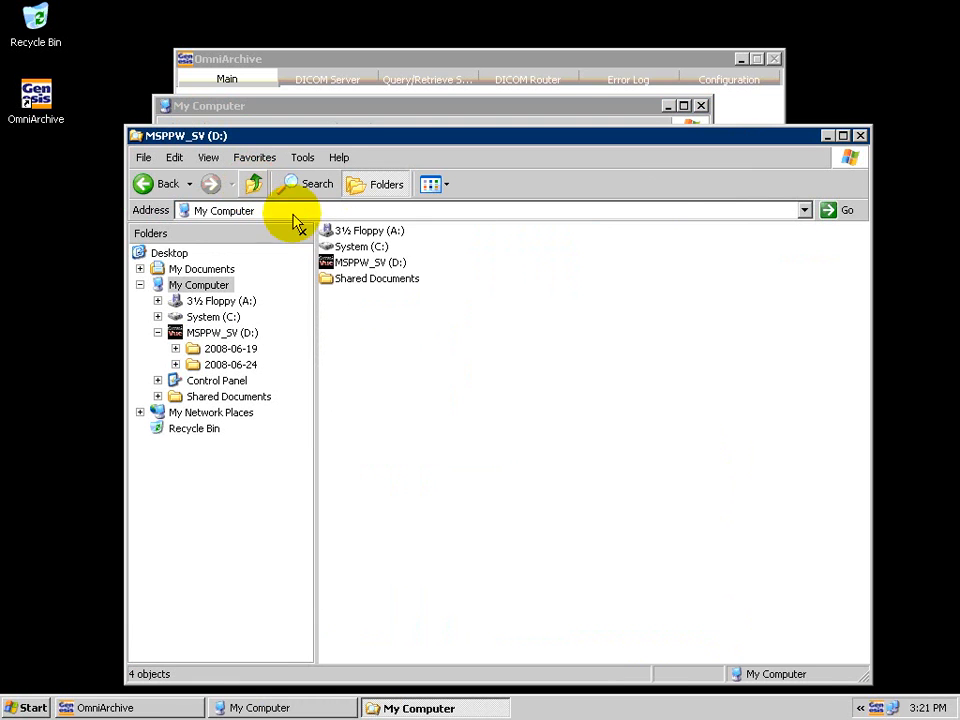
{"action": "left_click", "coordinate": [343, 250]}
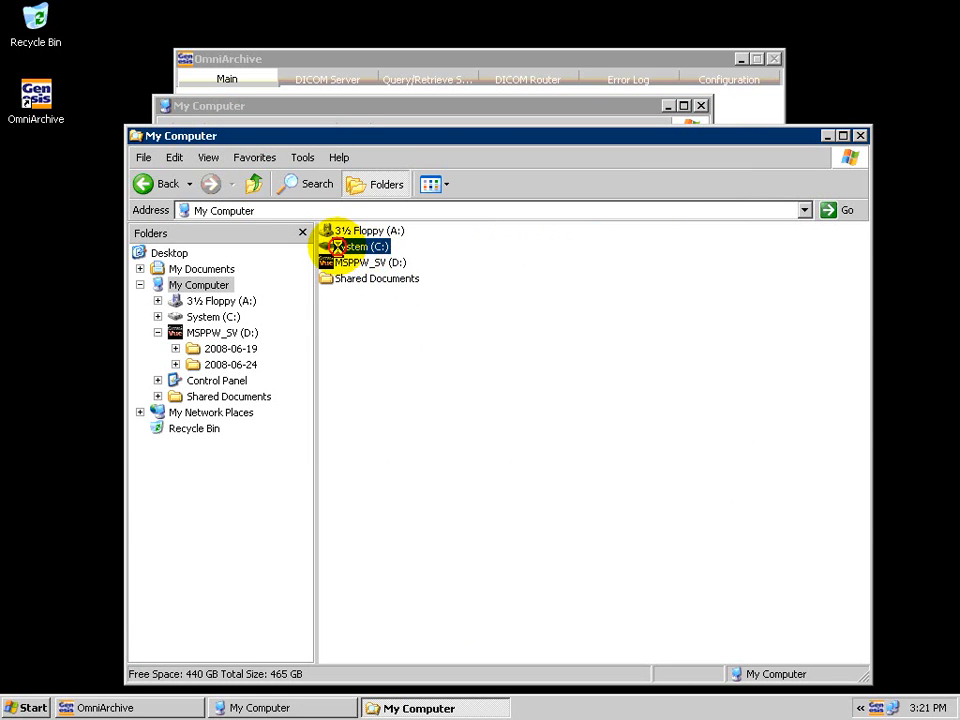
{"action": "double_click", "coordinate": [343, 248]}
{"action": "double_click", "coordinate": [373, 303]}
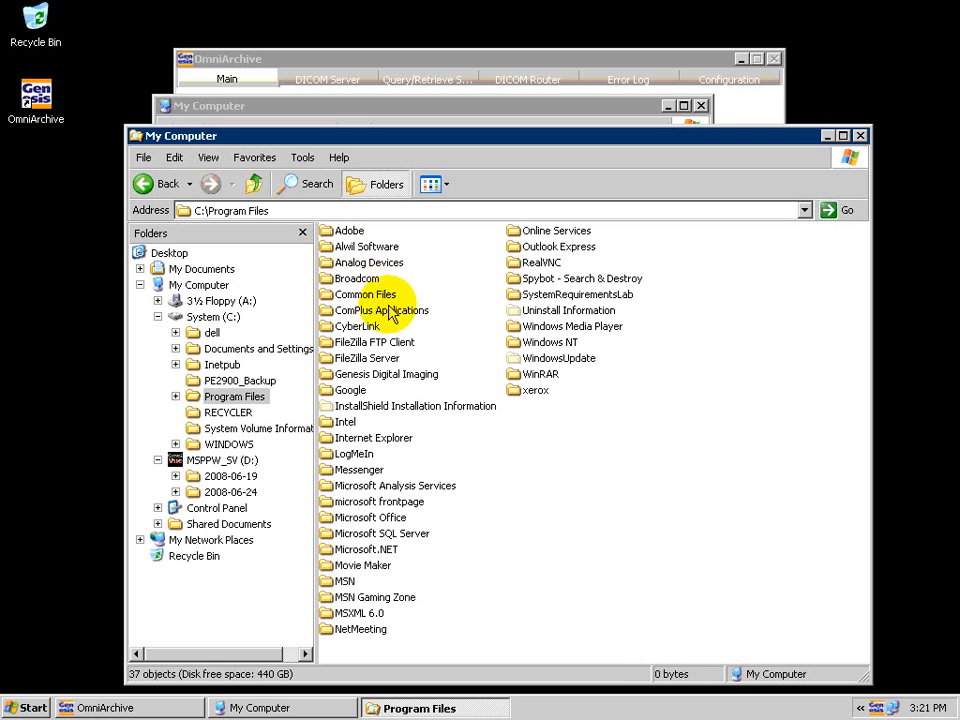
{"action": "double_click", "coordinate": [365, 376]}
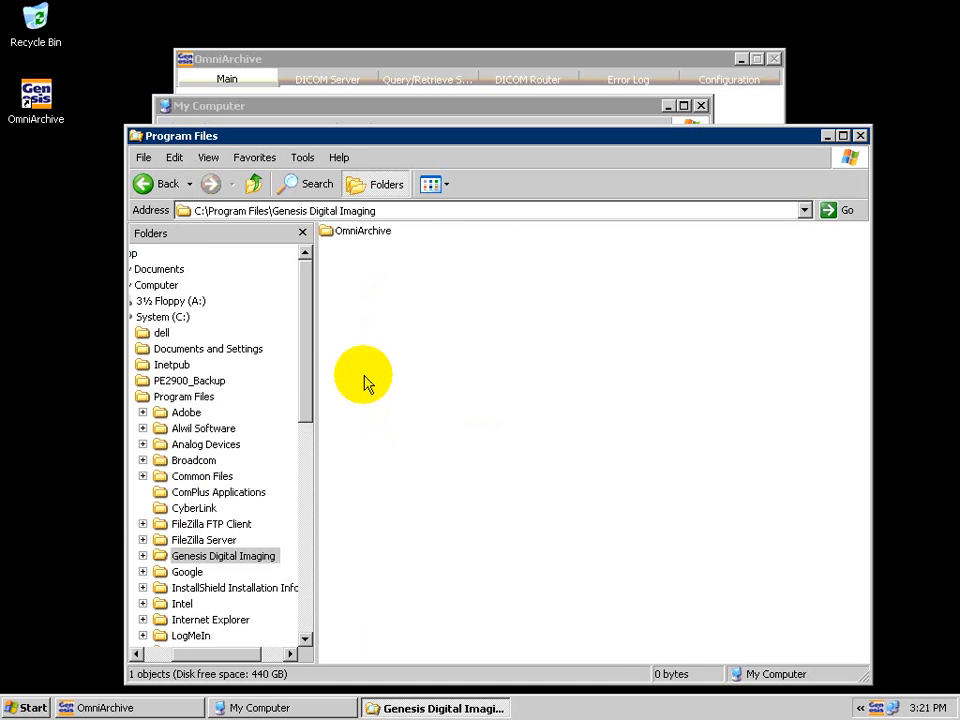
{"action": "double_click", "coordinate": [377, 240]}
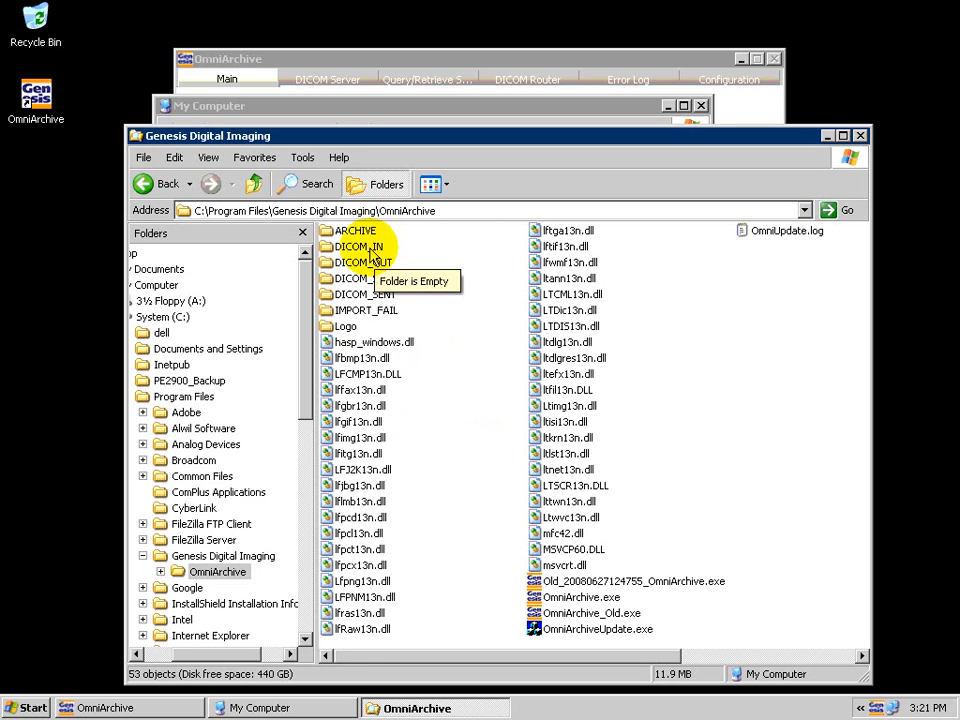
{"action": "double_click", "coordinate": [370, 250]}
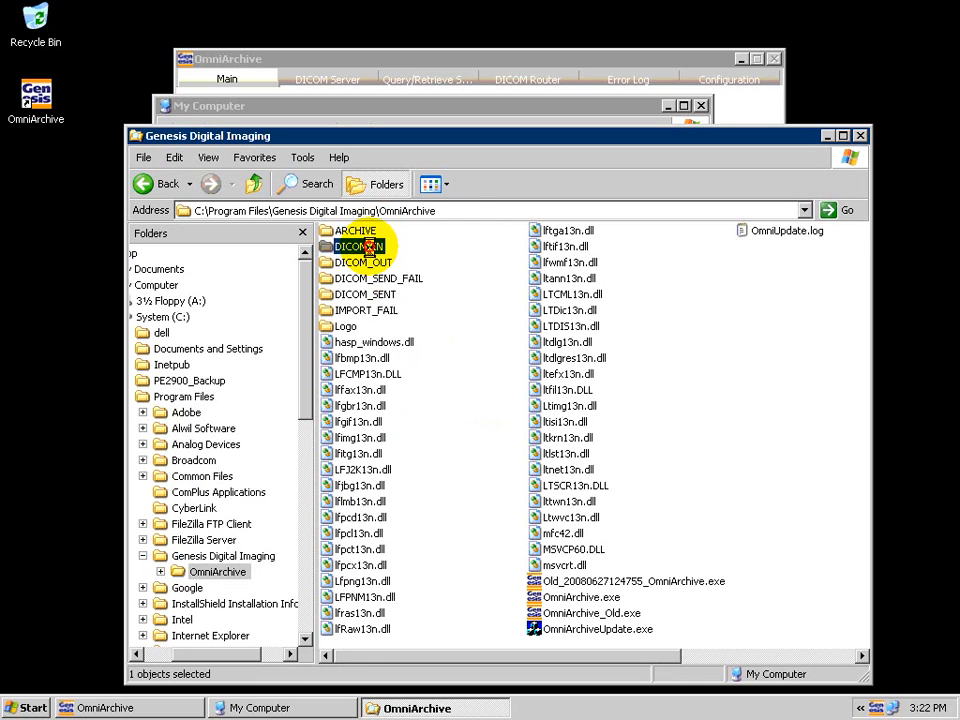
{"action": "right_click", "coordinate": [465, 368]}
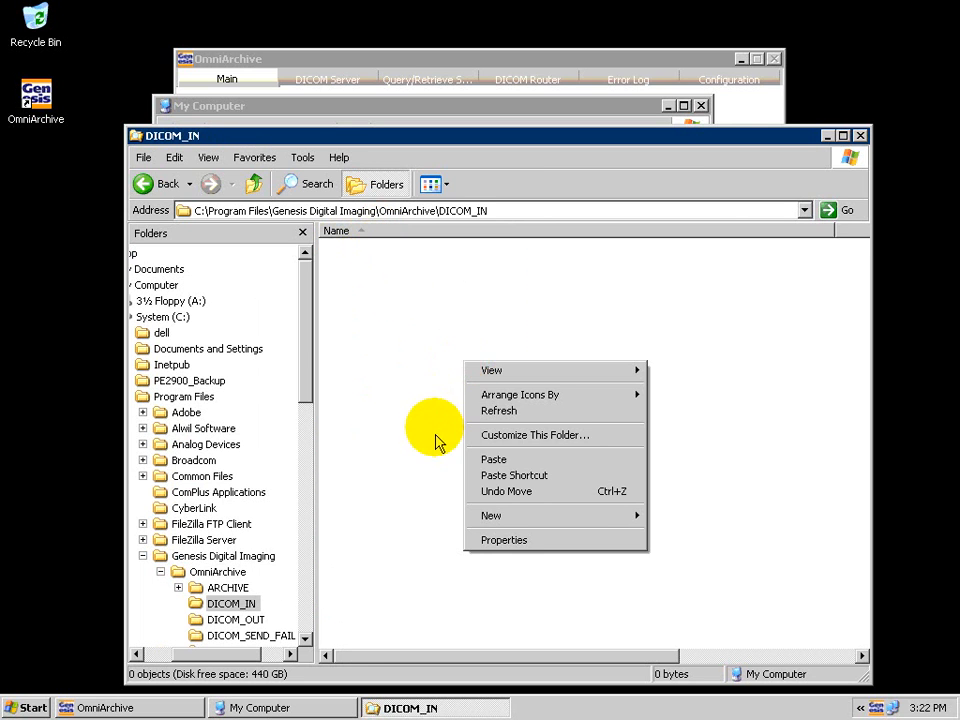
{"action": "left_click", "coordinate": [488, 460]}
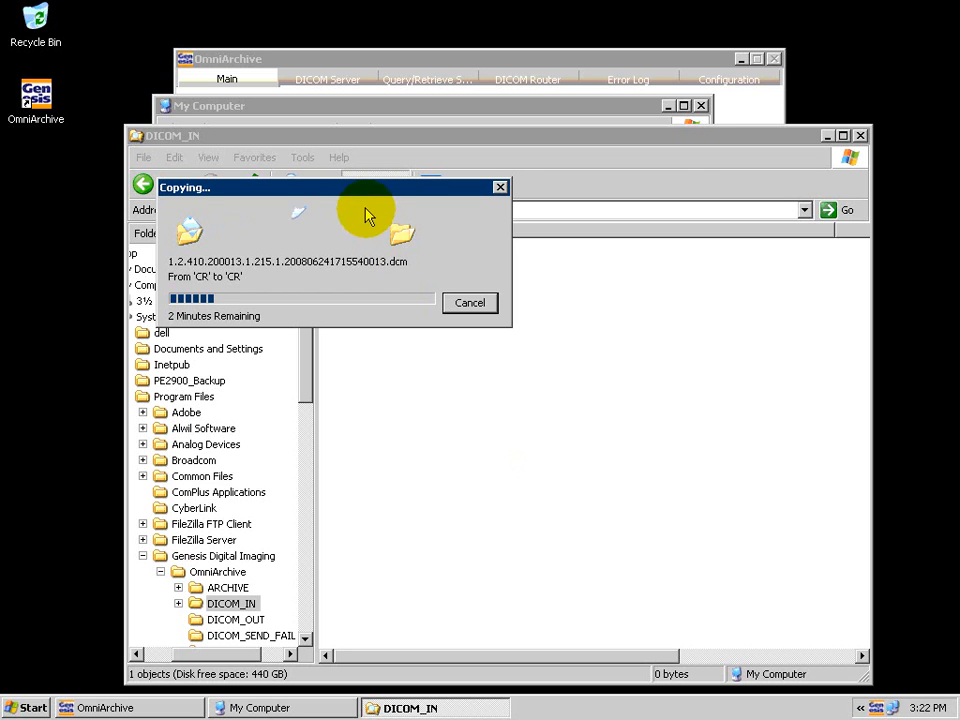
{"action": "left_click_drag", "start_coordinate": [354, 190], "coordinate": [266, 84]}
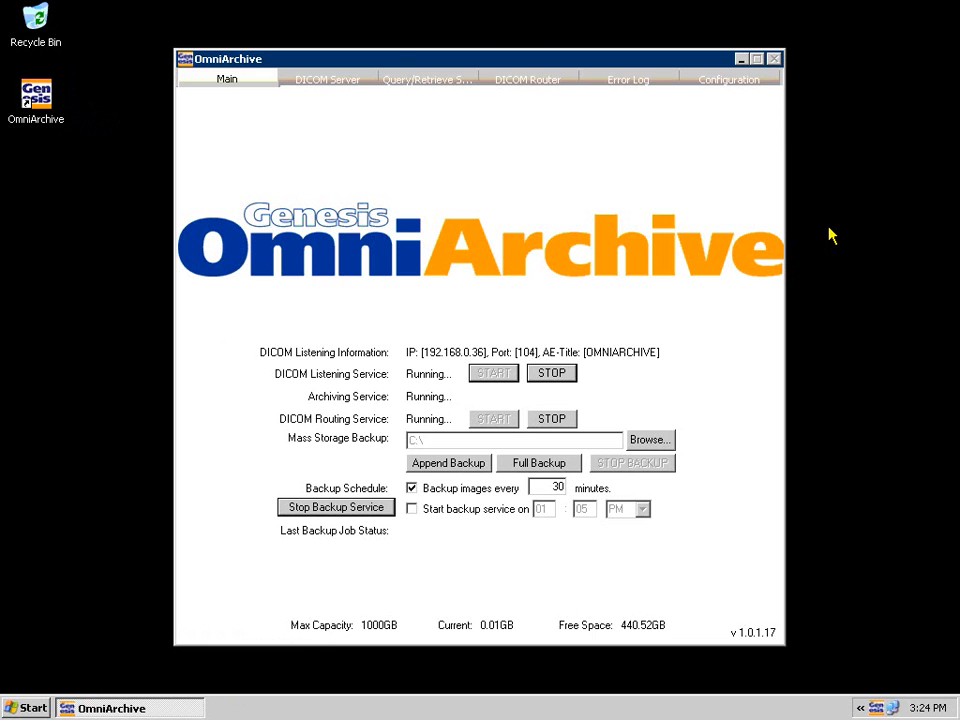